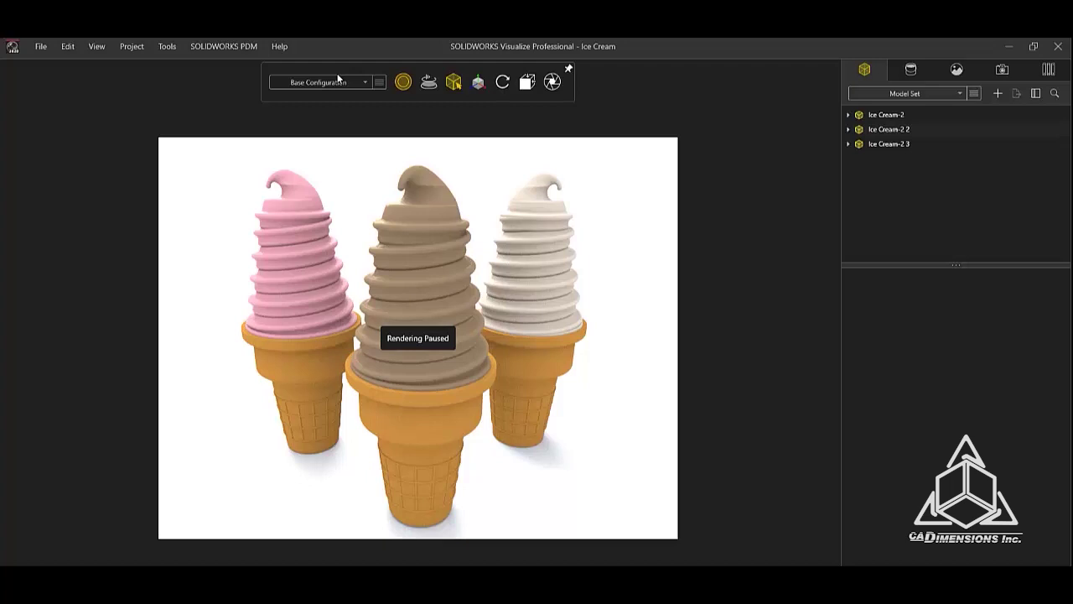
# Step: Add a new scene configuration and name it 'Sprinkles'
pyautogui.click(379, 81)
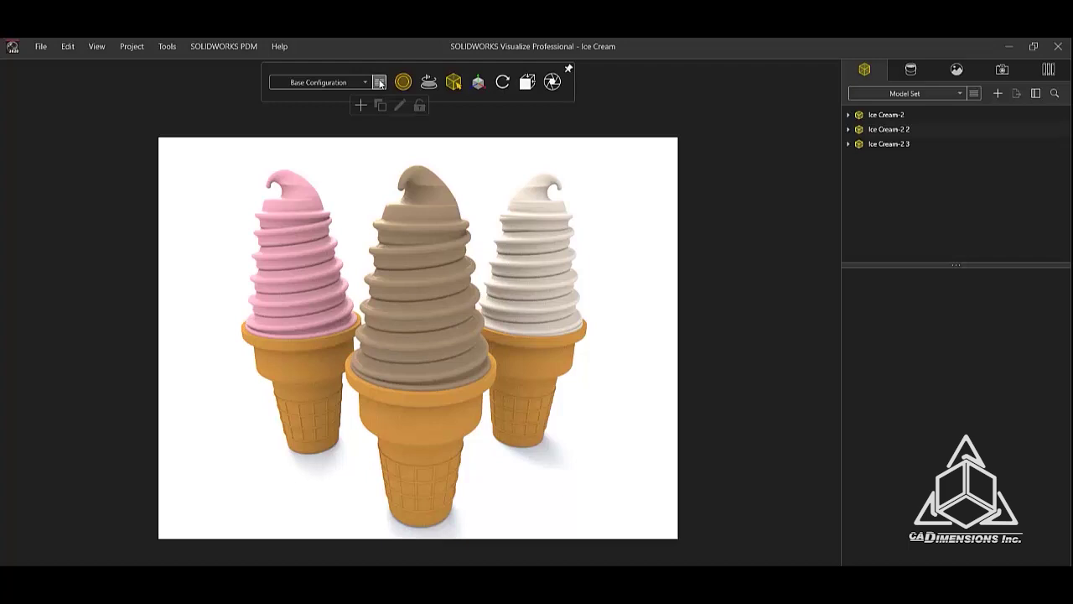
pyautogui.click(364, 106)
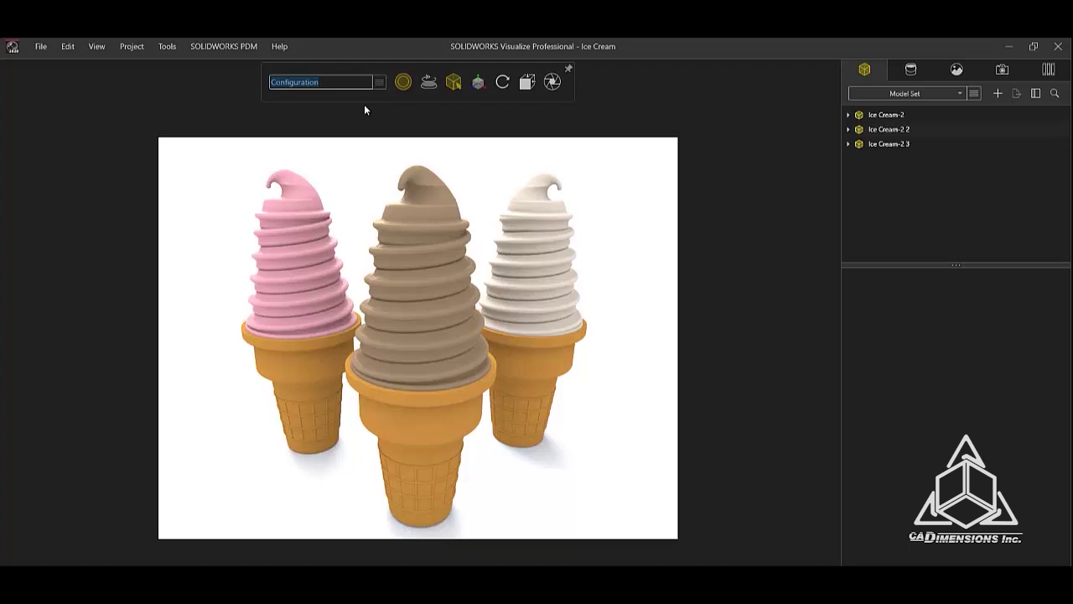
pyautogui.write('Sprinkles')
pyautogui.press('Return')
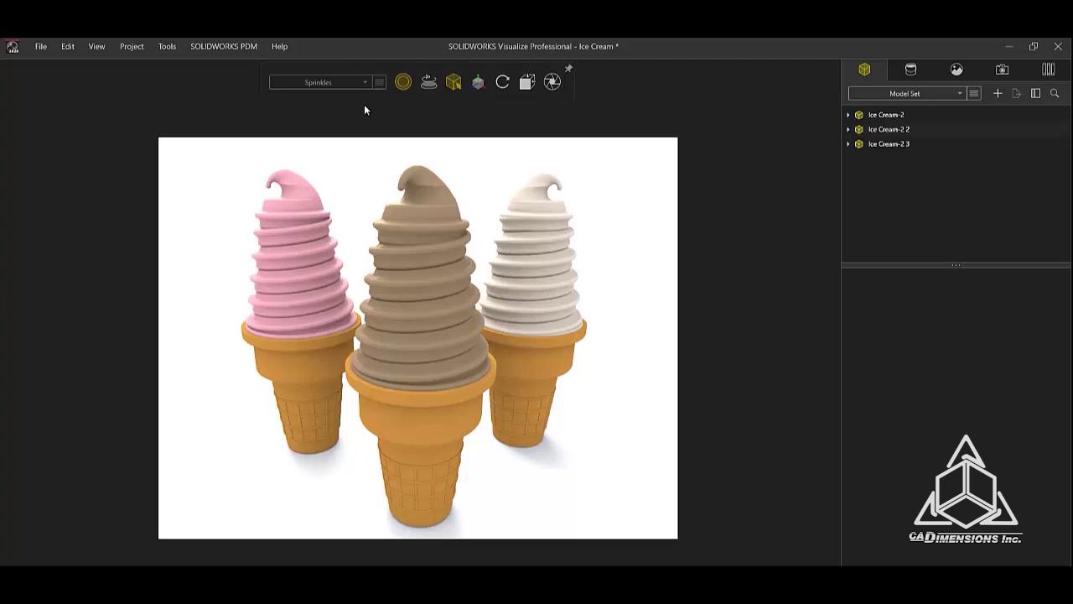
# Step: Apply Sprinkles, Sprinkles 2 and Sprinkles 3 to the chocolate, vanilla and strawberry cones
pyautogui.click(911, 72)
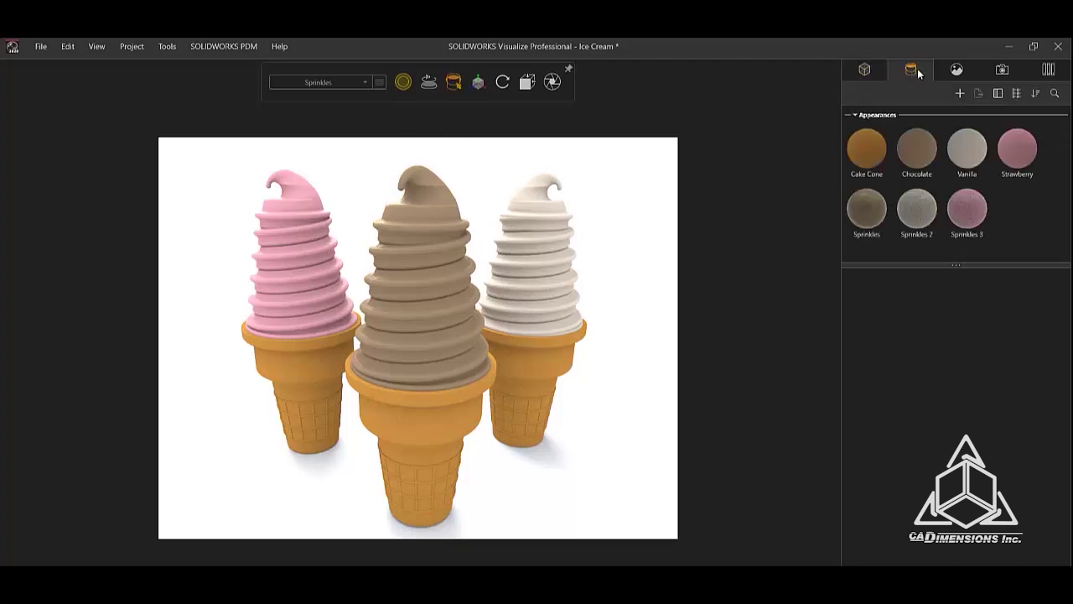
pyautogui.moveTo(866, 211); pyautogui.dragTo(444, 279)
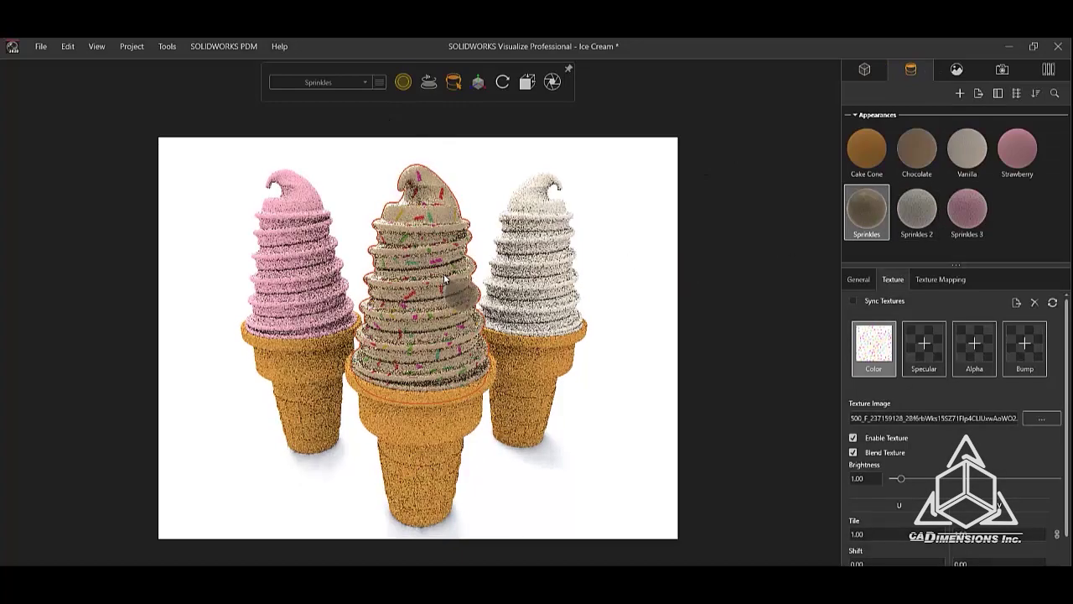
pyautogui.moveTo(916, 212); pyautogui.dragTo(526, 277)
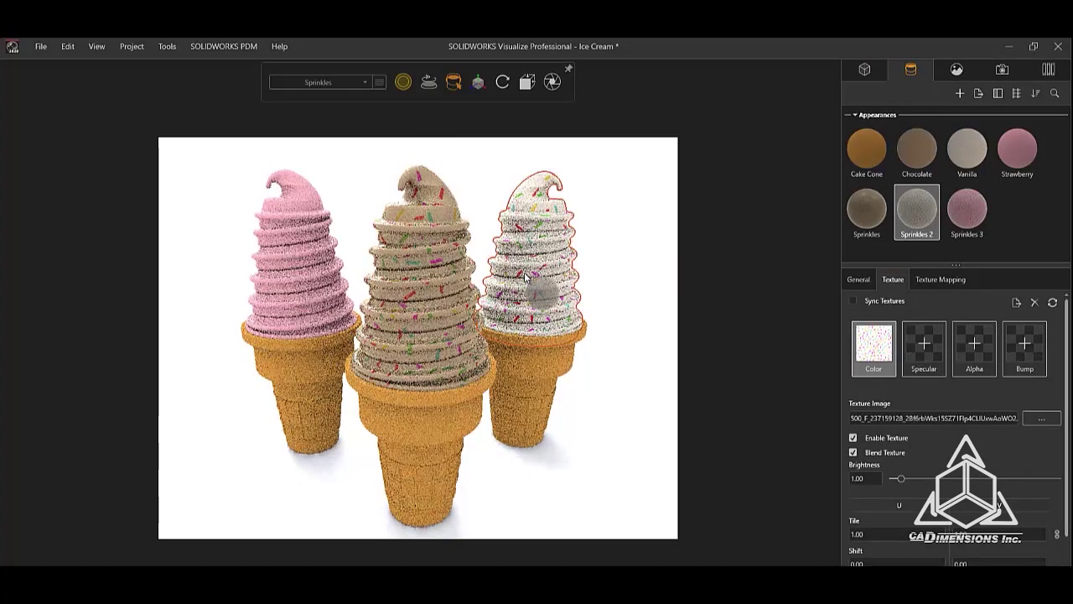
pyautogui.moveTo(967, 211); pyautogui.dragTo(329, 203)
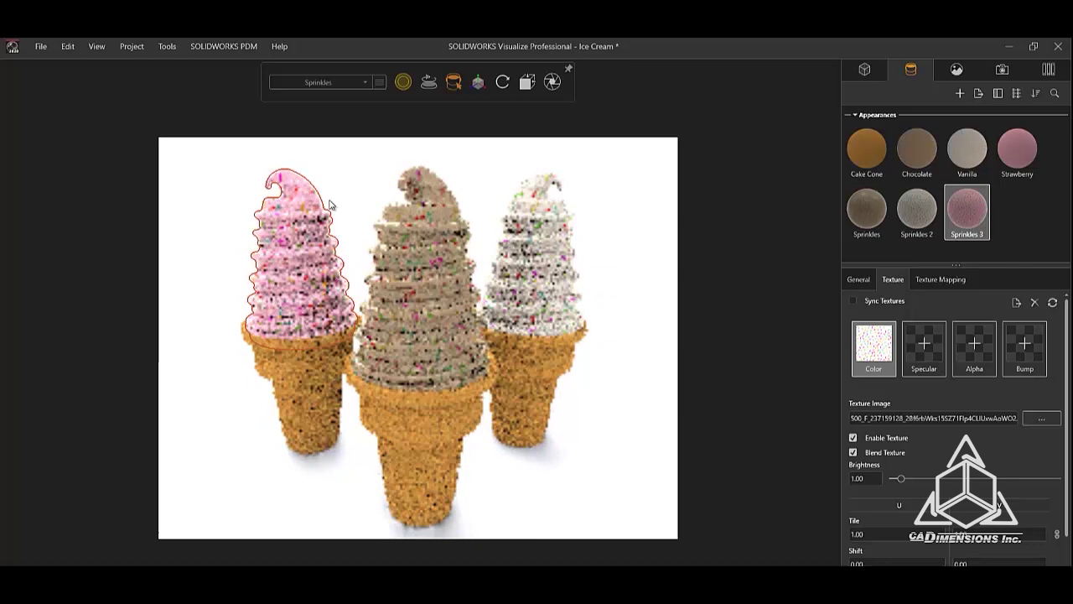
pyautogui.click(356, 186)
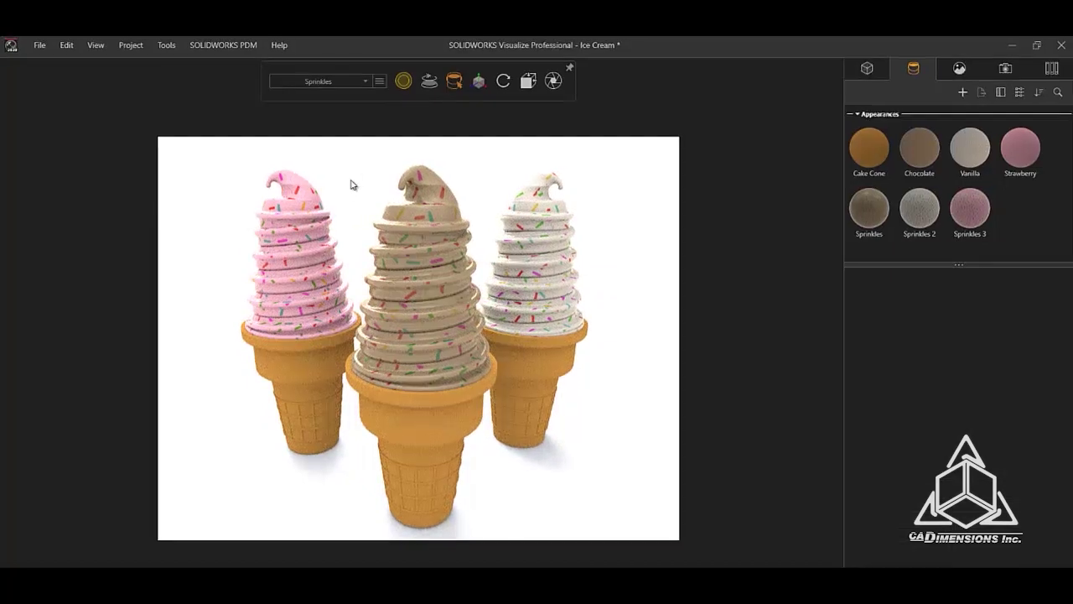
# Step: Preview Base Configuration, then make the Sprinkles configuration active again
pyautogui.click(363, 81)
pyautogui.click(360, 98)
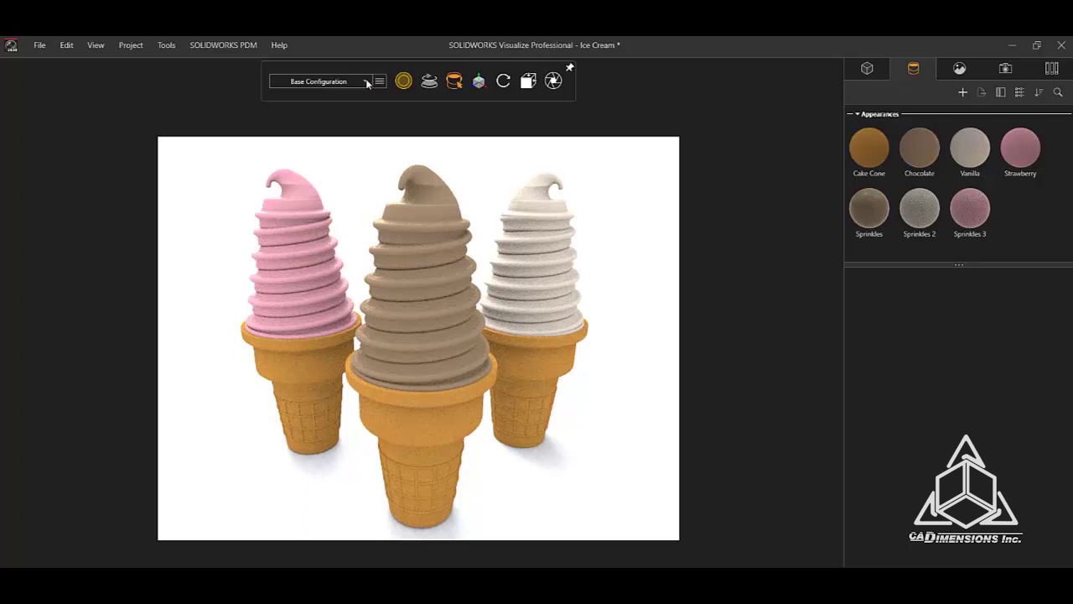
pyautogui.click(366, 81)
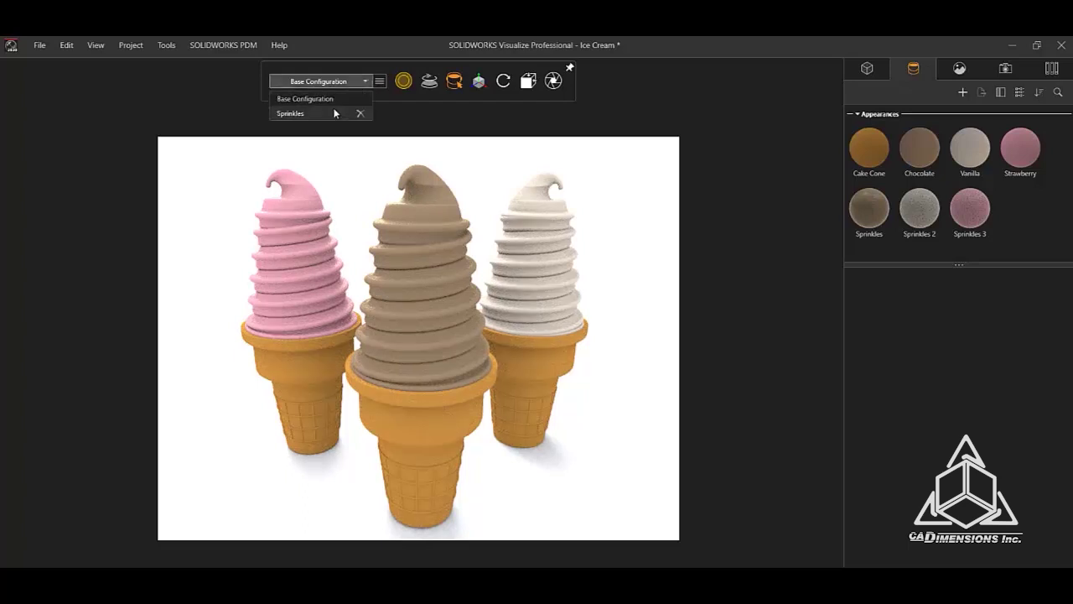
pyautogui.click(353, 112)
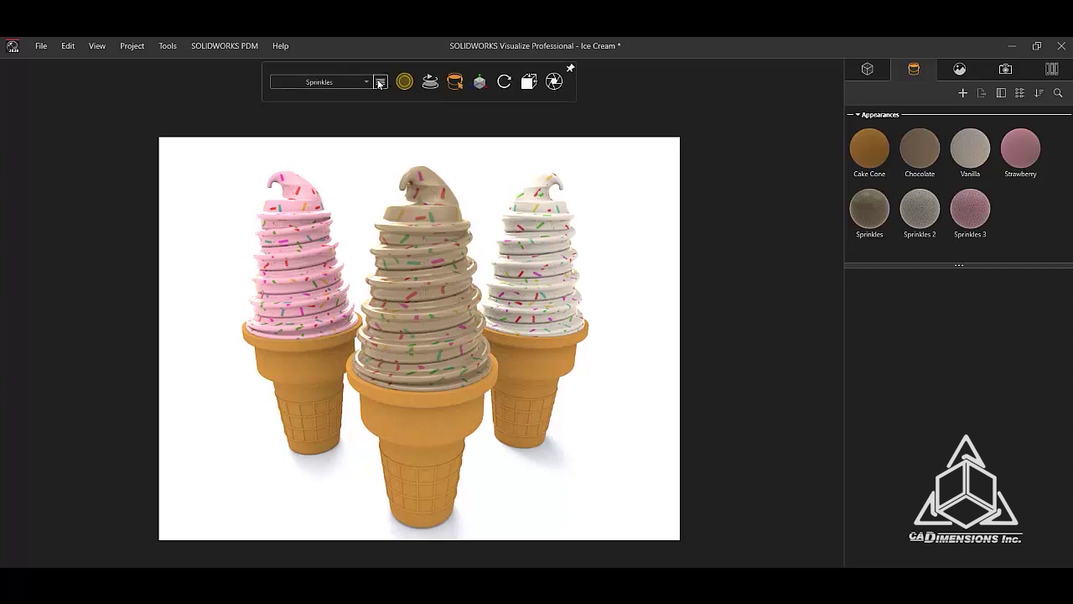
pyautogui.moveTo(379, 83)
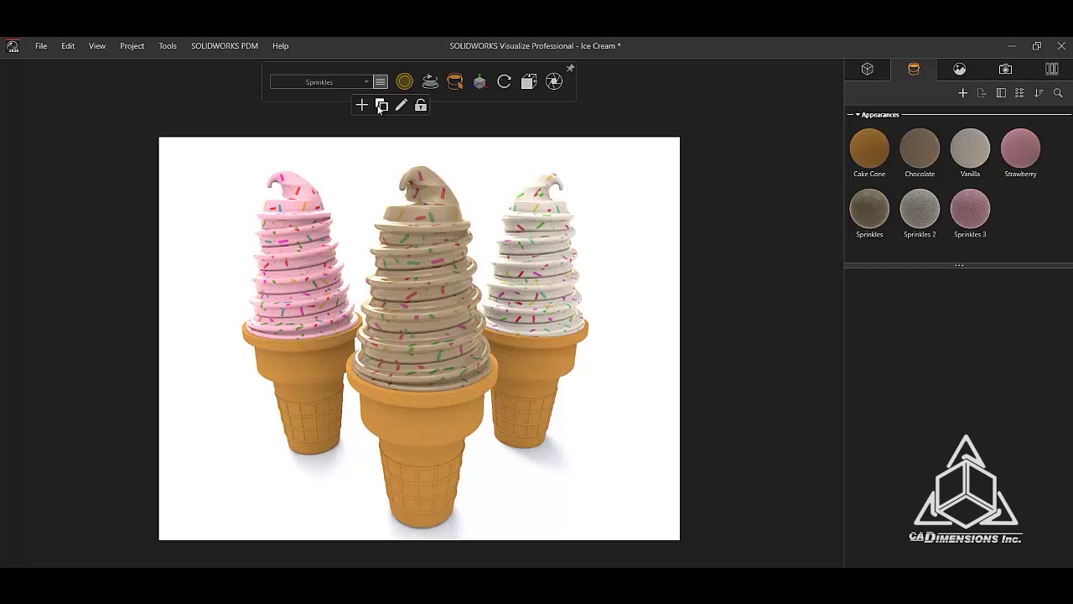
# Step: Duplicate the Sprinkles configuration and rename the copy 'Chocolate'
pyautogui.click(381, 105)
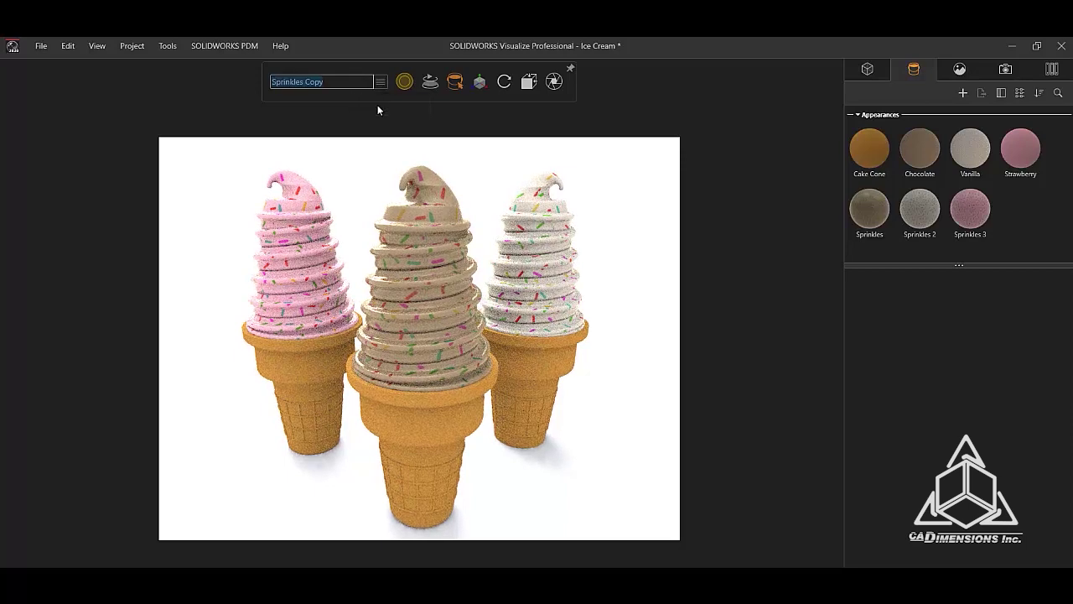
pyautogui.write('Chocolate')
pyautogui.press('Return')
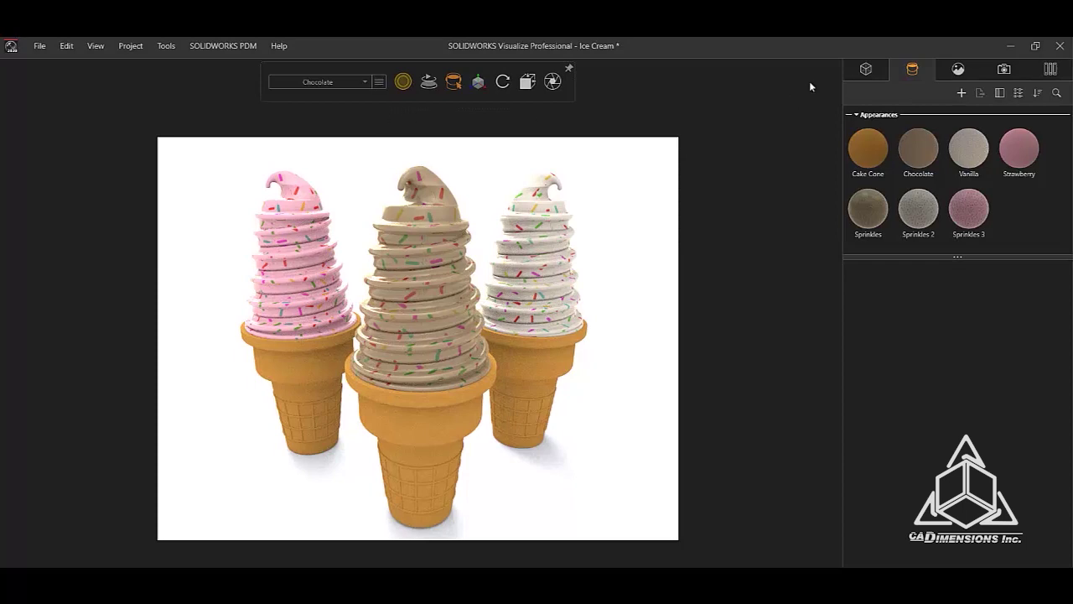
# Step: Hide the strawberry and vanilla cones and light the scene with Auto Photo Studio 3
pyautogui.click(866, 69)
pyautogui.click(1063, 143)
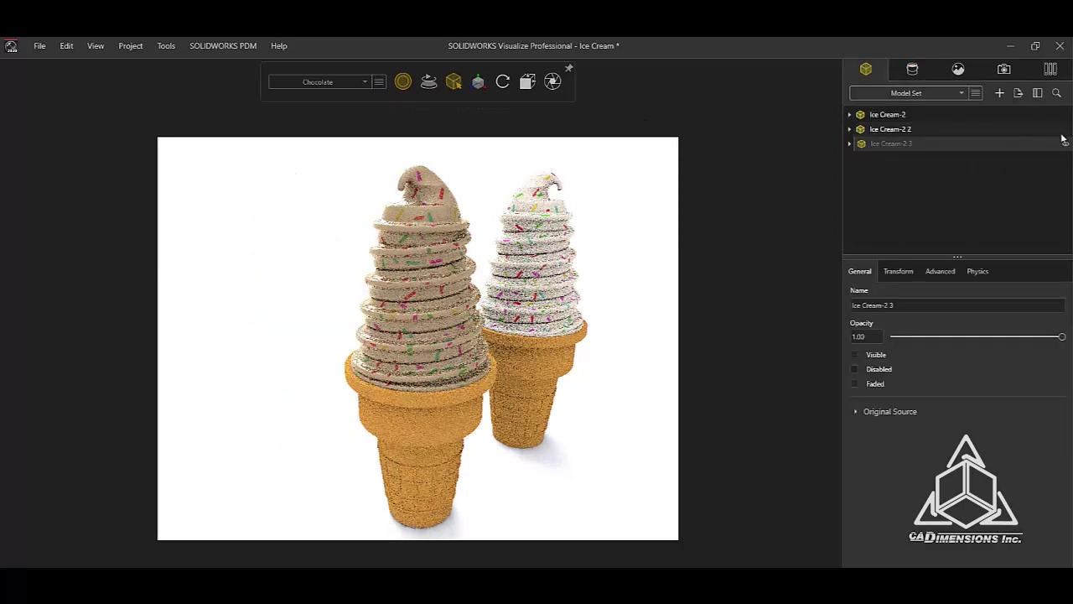
pyautogui.click(1064, 130)
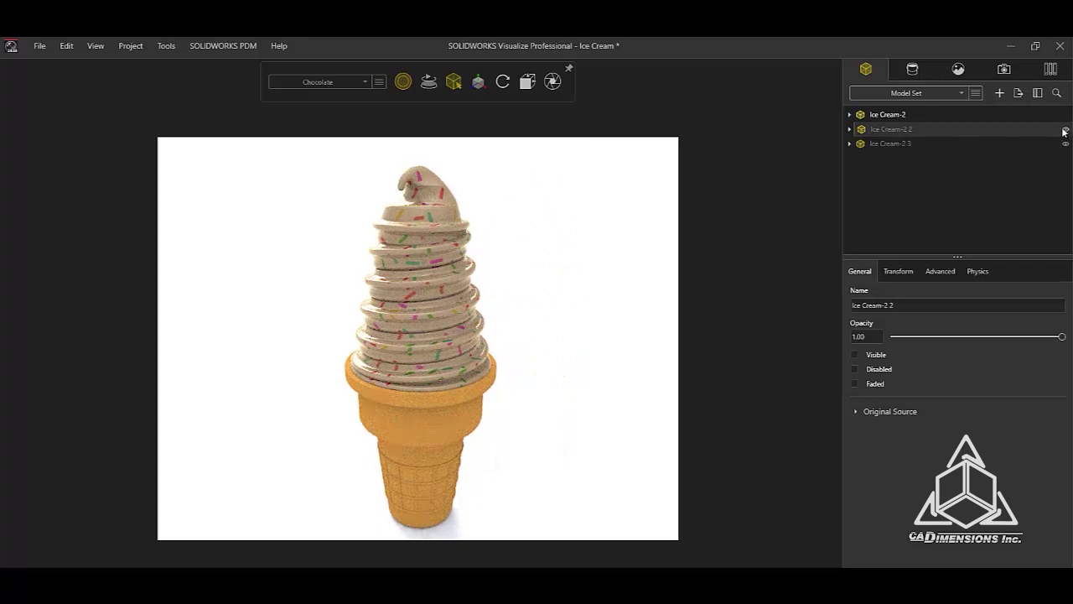
pyautogui.click(956, 70)
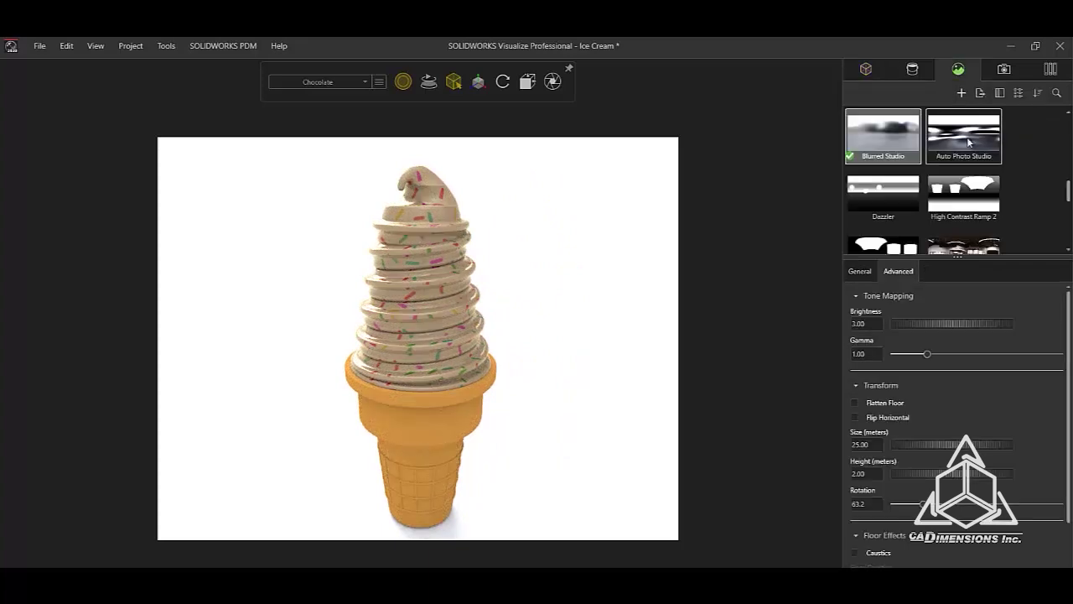
pyautogui.moveTo(968, 142); pyautogui.dragTo(582, 208)
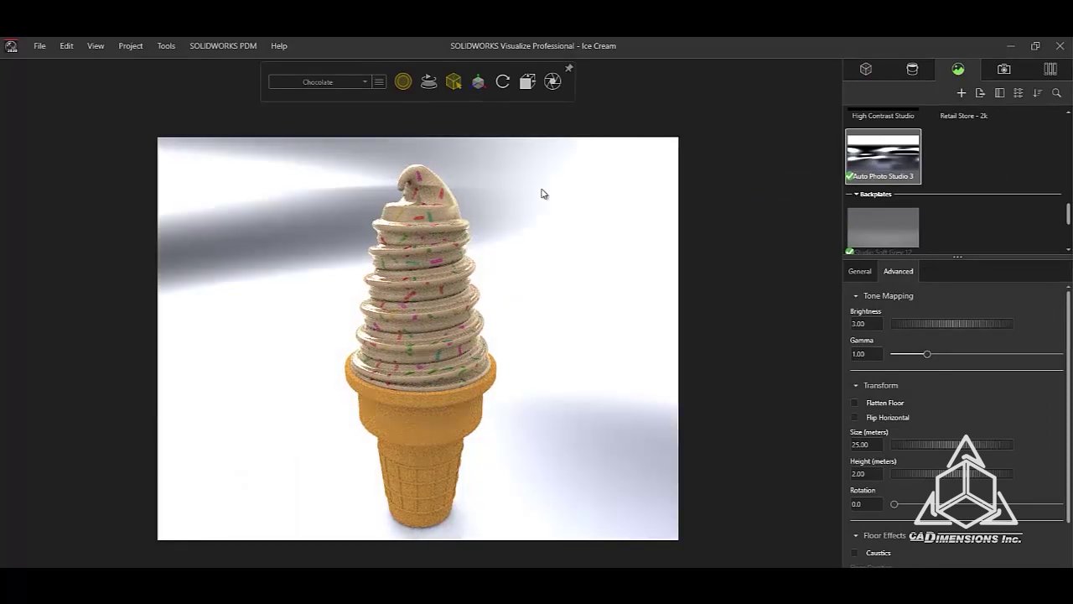
# Step: Make Base Configuration the active configuration again
pyautogui.click(363, 82)
pyautogui.click(331, 94)
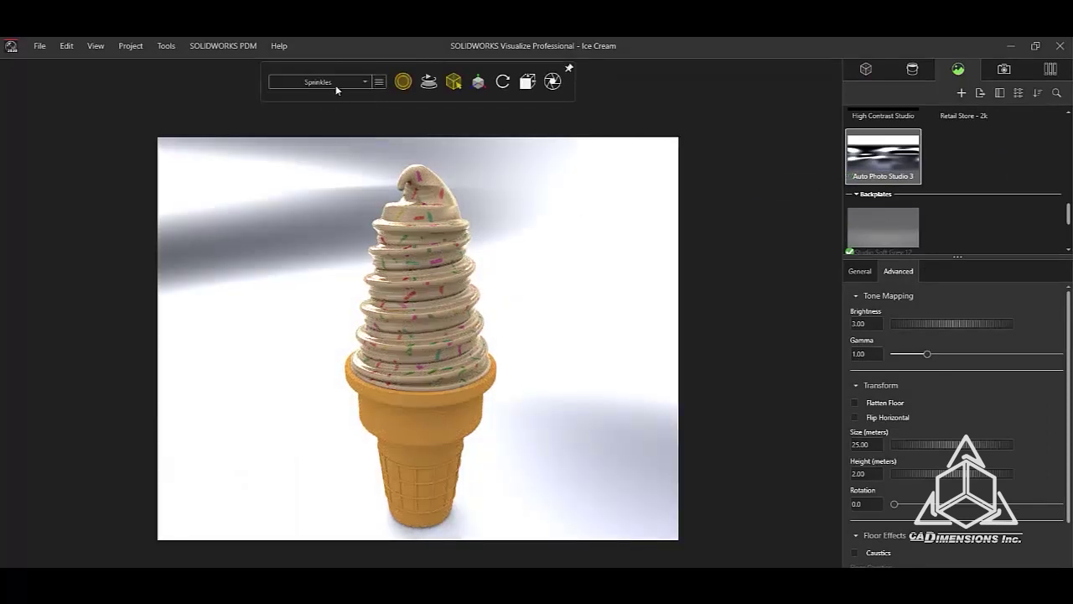
pyautogui.click(332, 84)
pyautogui.click(327, 96)
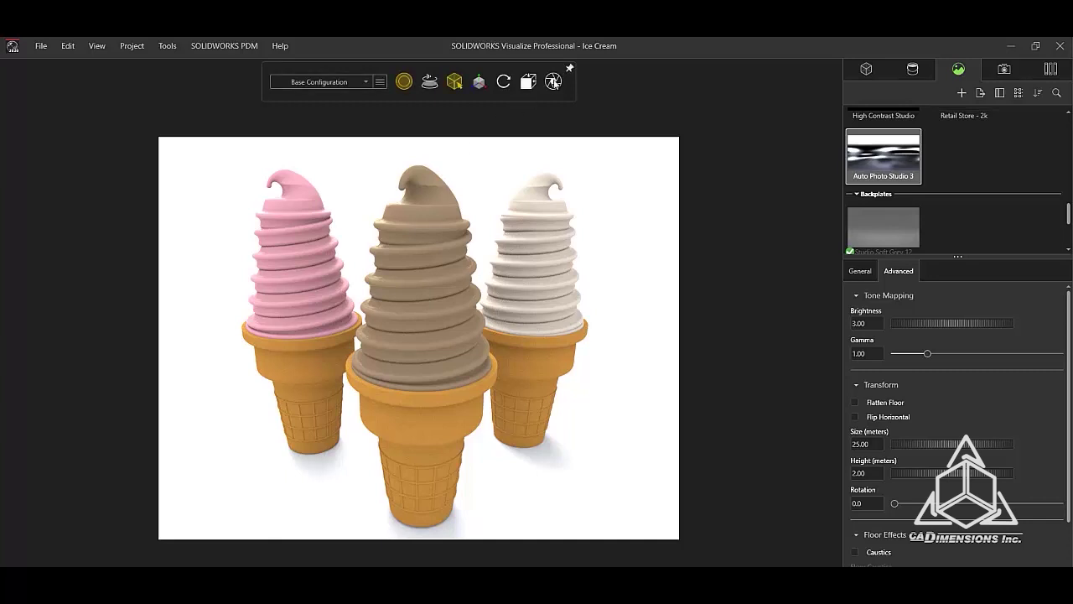
# Step: Render all configurations to TIFF with Output Mode set to All Configurations
pyautogui.click(553, 81)
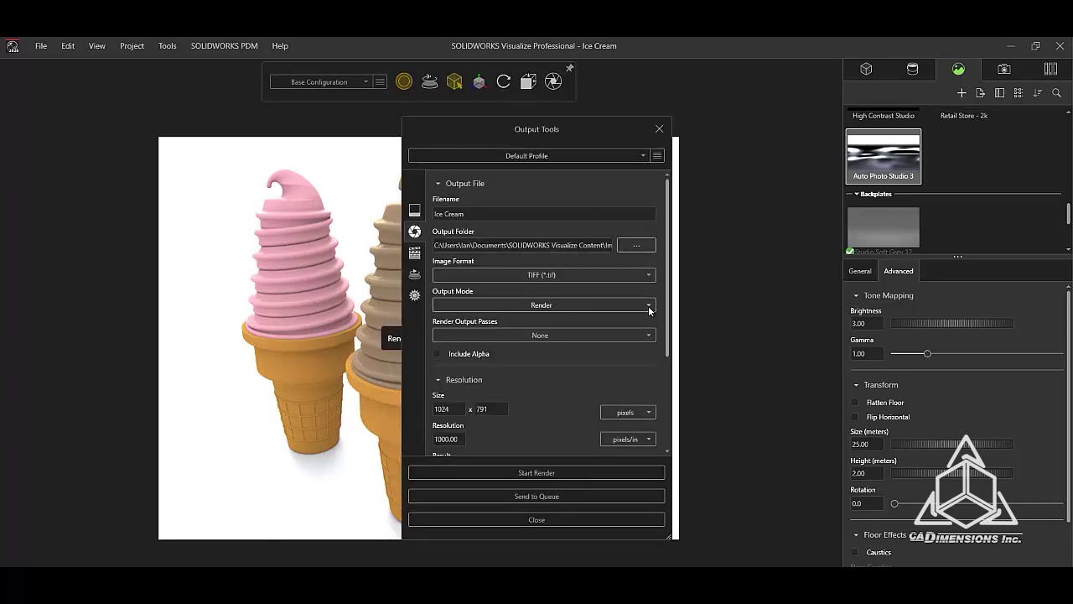
pyautogui.click(650, 307)
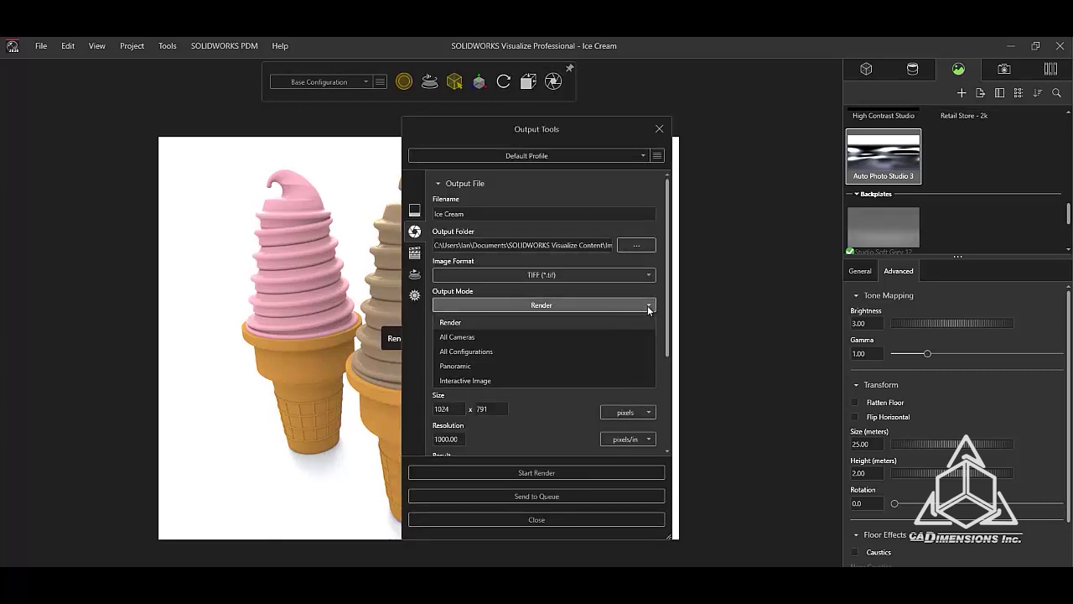
pyautogui.click(603, 350)
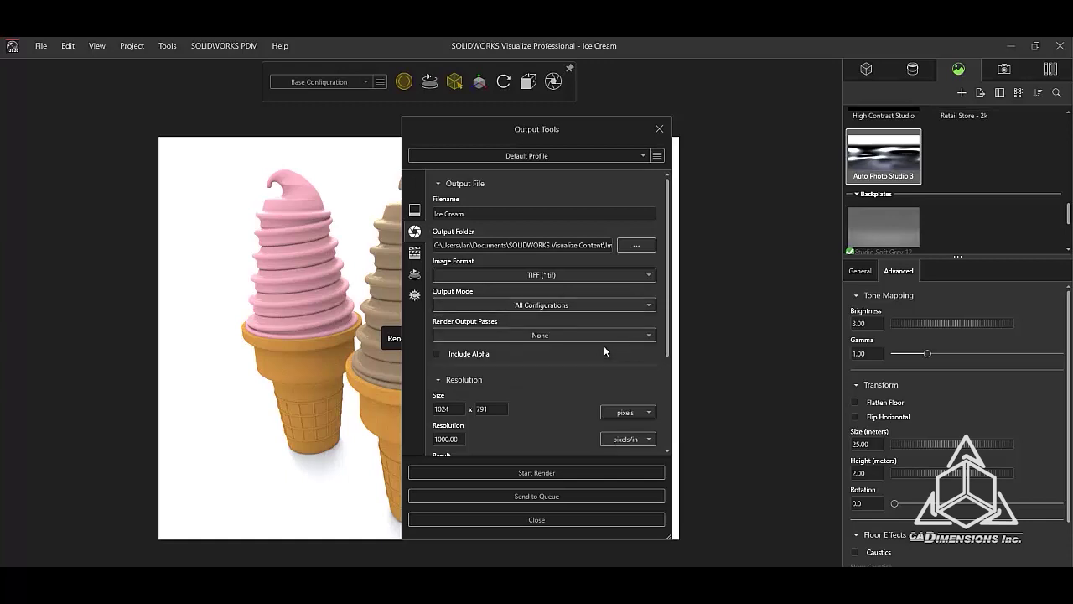
pyautogui.click(531, 473)
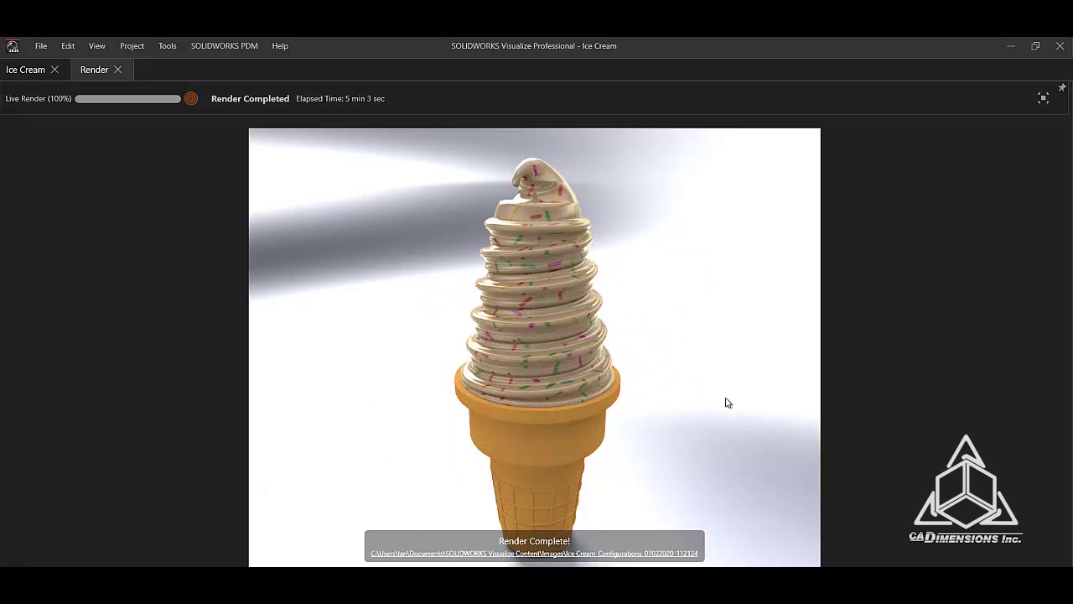
# Step: Open the Ice Cream_Configurations folder holding the finished renders
pyautogui.click(656, 553)
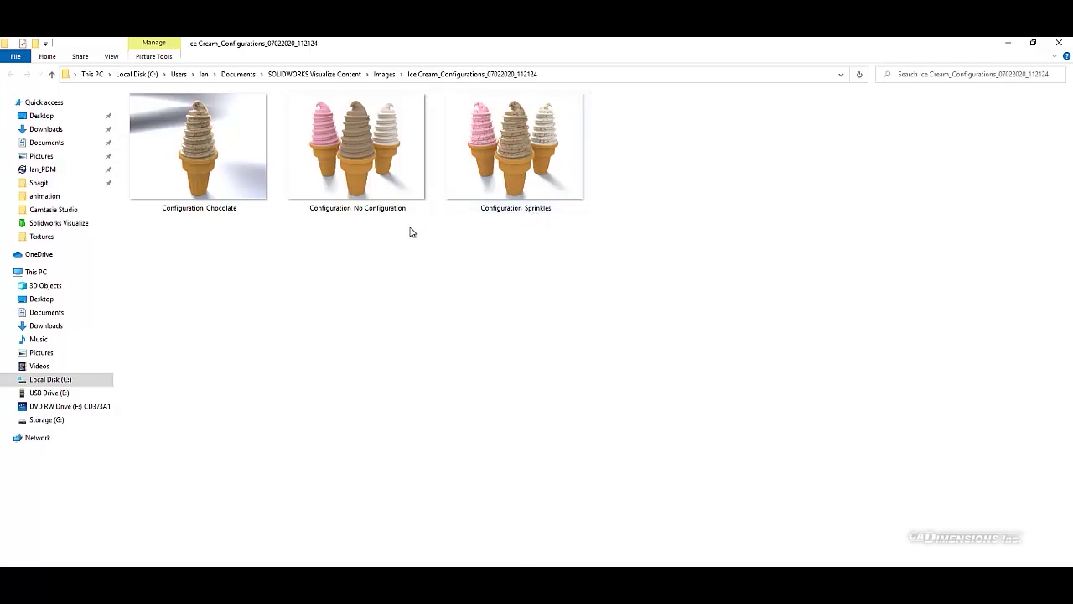
pyautogui.moveTo(360, 215)
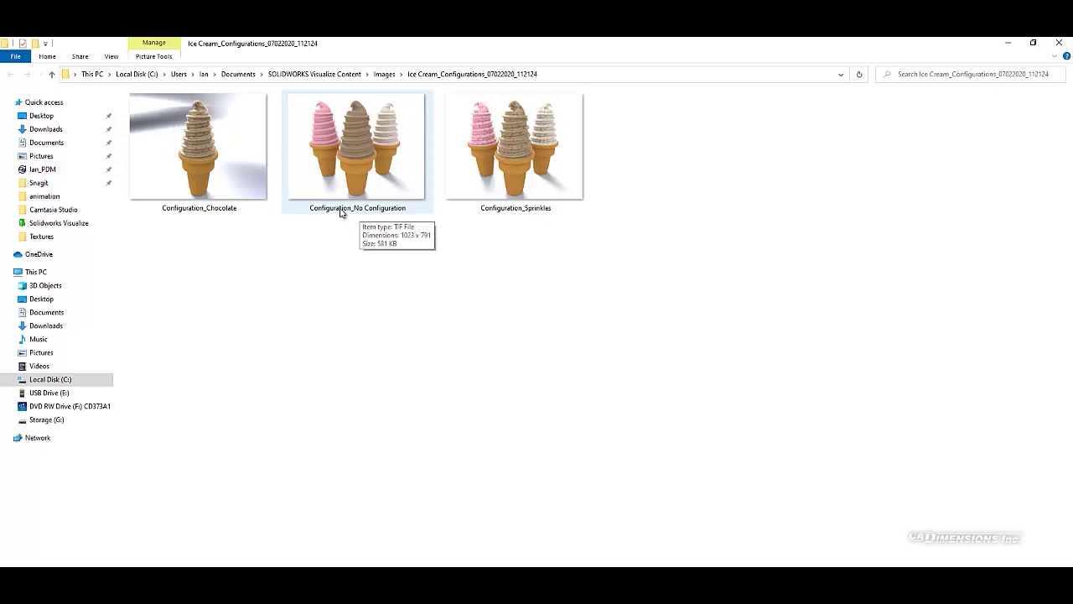
pyautogui.click(506, 153)
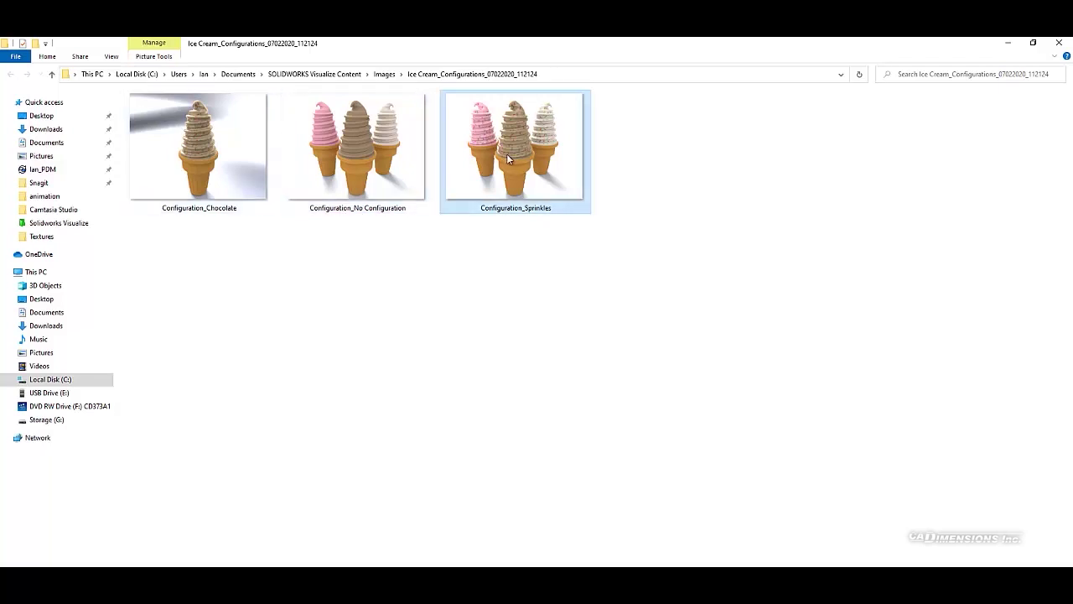